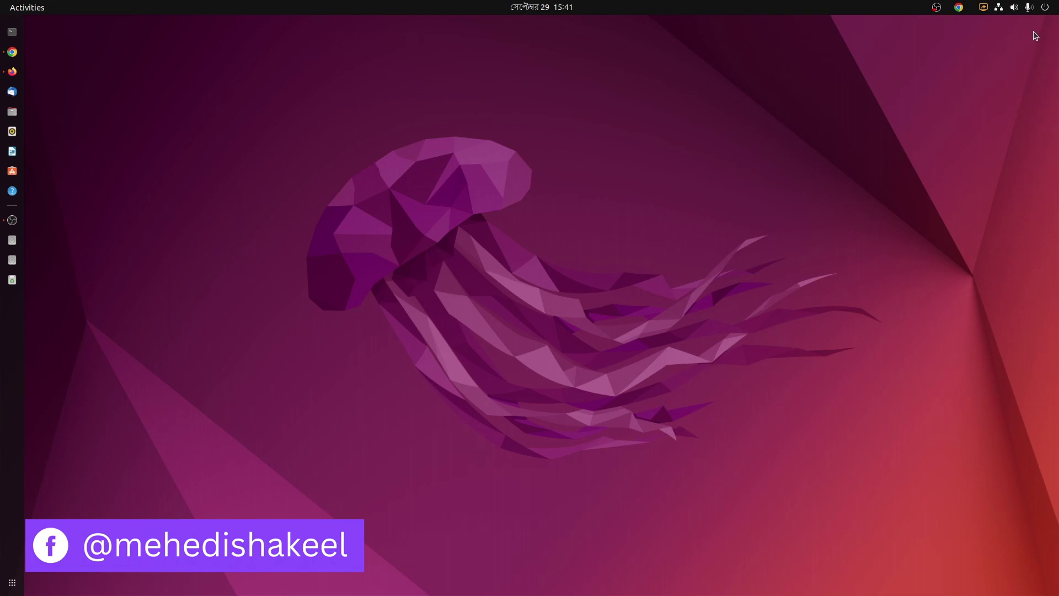
Step: Check the About page in Settings, close it, and bring up Firefox on the DaVinci Resolve 18 page
{"action": "left_click", "coordinate": [1026, 8]}
{"action": "left_click", "coordinate": [955, 143]}
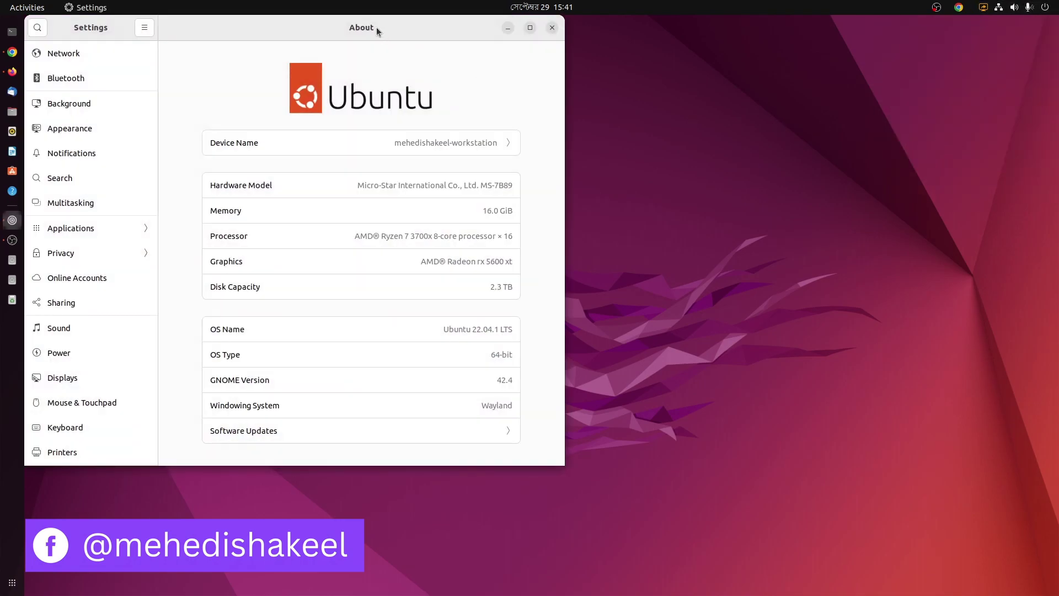
{"action": "left_click_drag", "start_coordinate": [377, 28], "coordinate": [591, 58]}
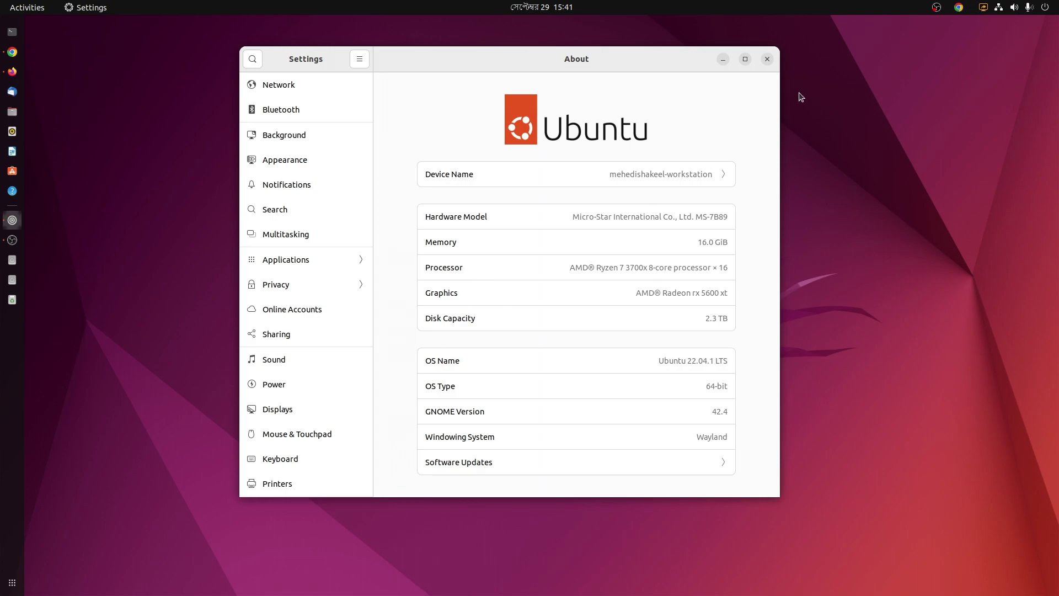
{"action": "left_click", "coordinate": [767, 60]}
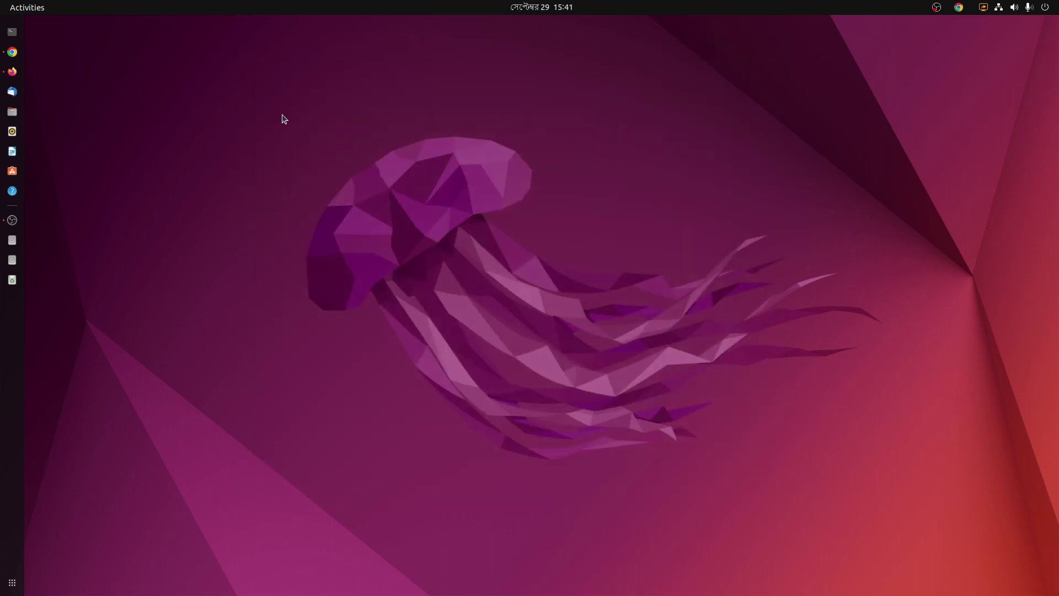
{"action": "left_click", "coordinate": [13, 72]}
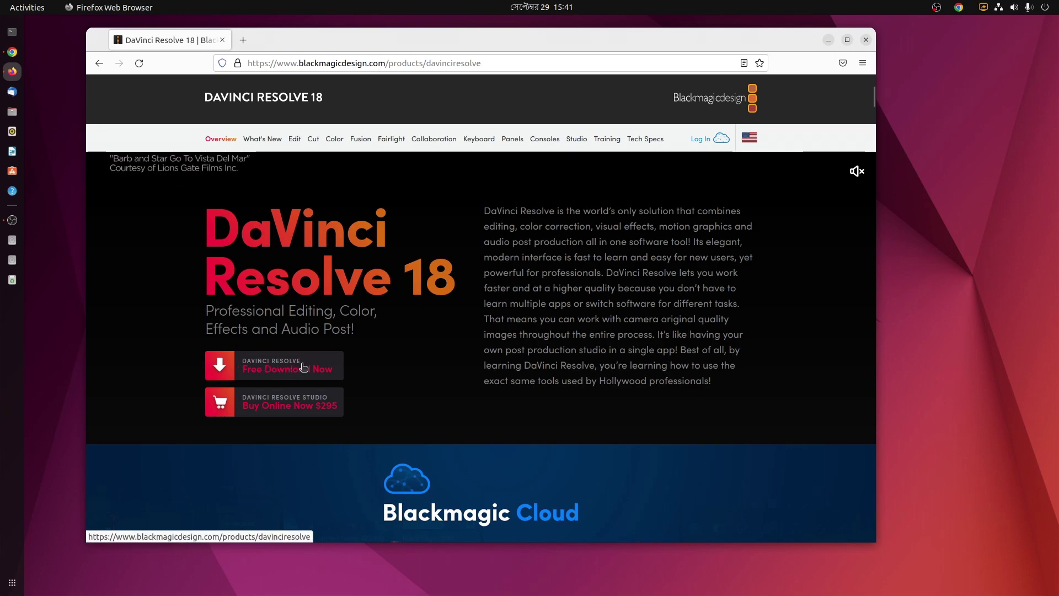
Step: Minimize Firefox, open Files at the Downloads folder and select the DaVinci Resolve zip
{"action": "left_click", "coordinate": [828, 41]}
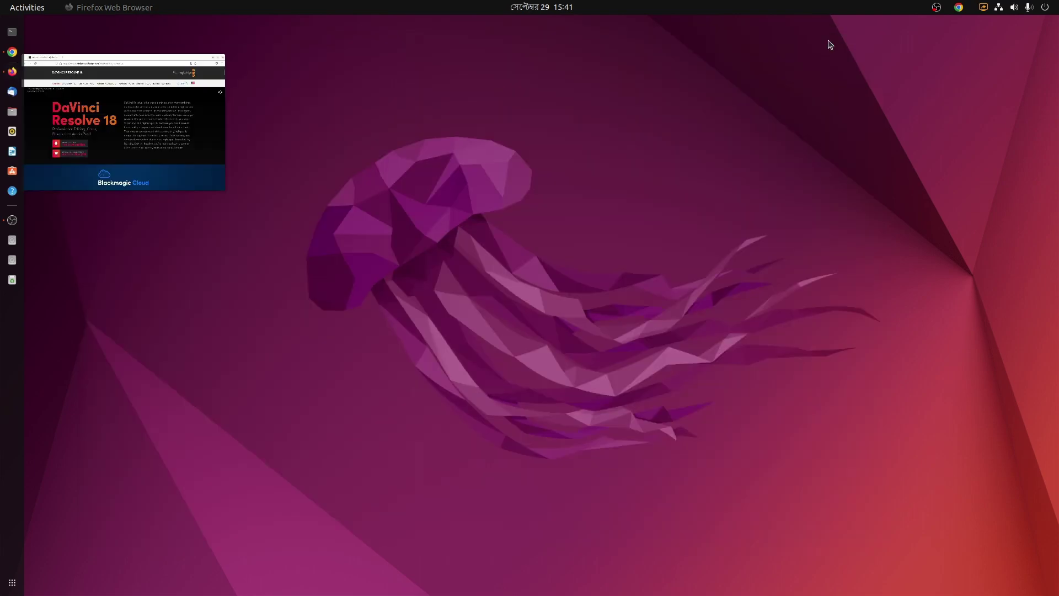
{"action": "left_click", "coordinate": [12, 112]}
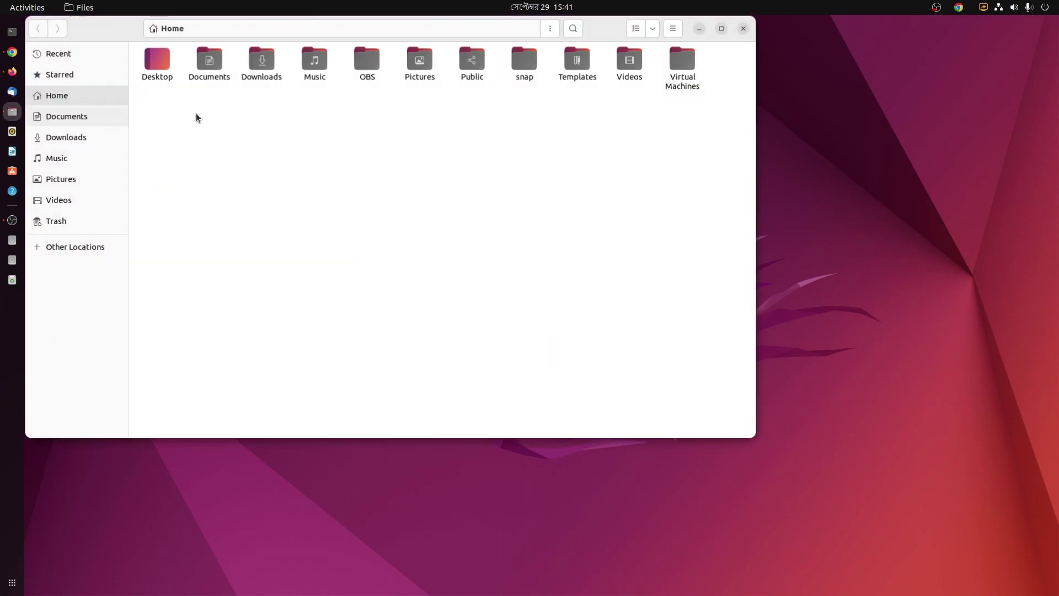
{"action": "double_click", "coordinate": [260, 64]}
{"action": "left_click_drag", "start_coordinate": [146, 28], "coordinate": [348, 85]}
{"action": "left_click", "coordinate": [386, 123]}
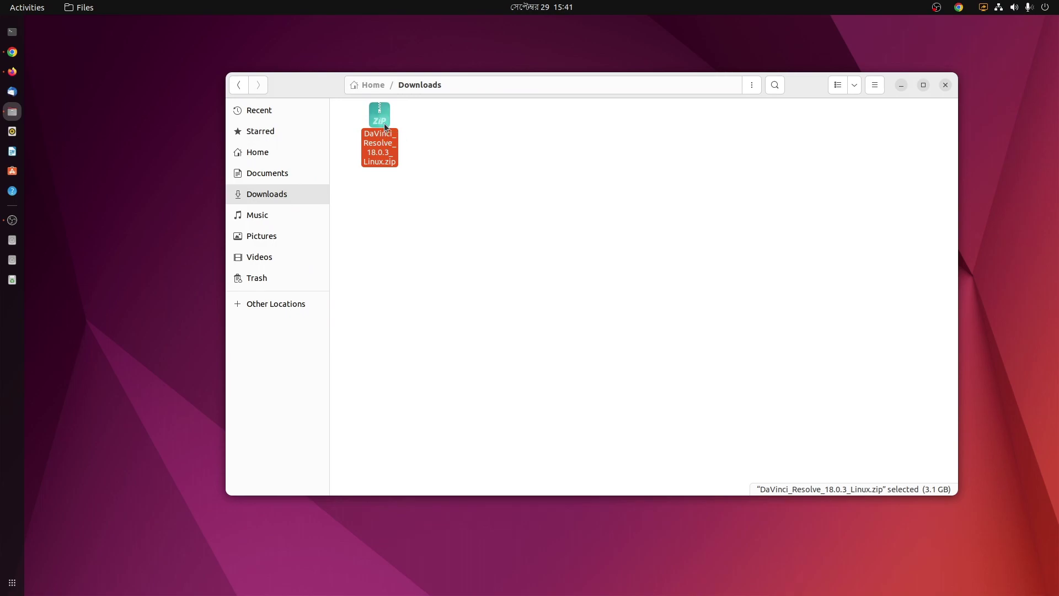
Step: Extract DaVinci_Resolve_18.0.3_Linux.zip into Downloads with Archive Manager, then close Archive Manager
{"action": "right_click", "coordinate": [382, 121]}
{"action": "left_click", "coordinate": [405, 128]}
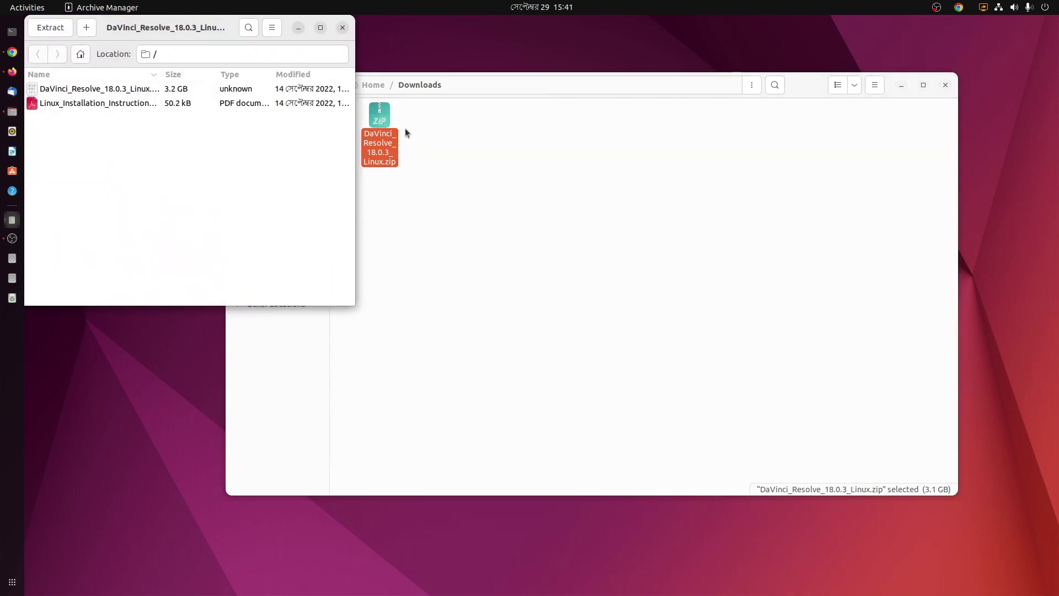
{"action": "left_click", "coordinate": [57, 32]}
{"action": "key", "text": "Return"}
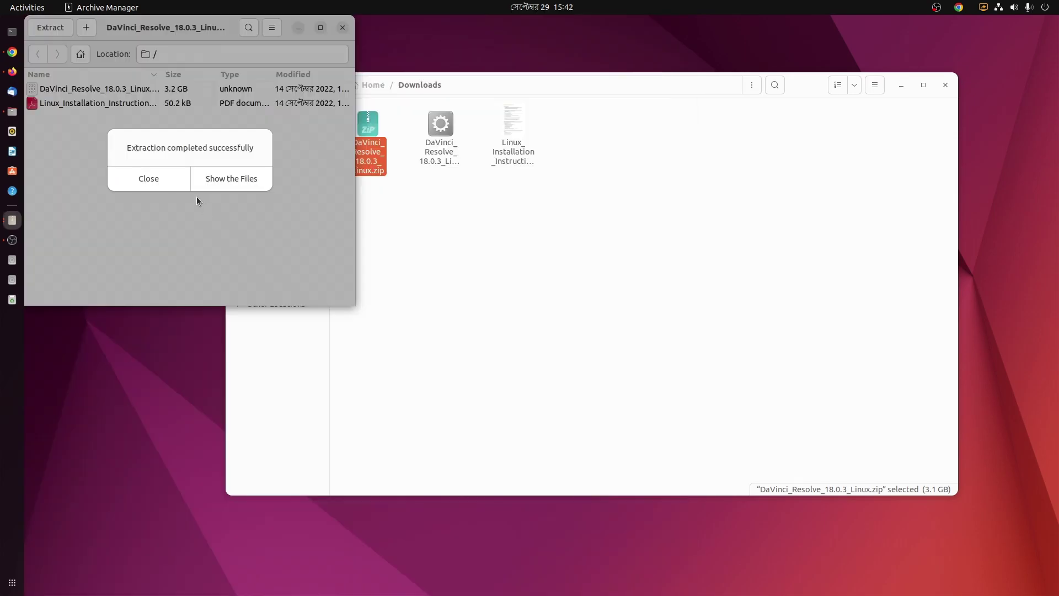
{"action": "left_click", "coordinate": [185, 175]}
{"action": "left_click", "coordinate": [342, 29]}
{"action": "left_click", "coordinate": [644, 229]}
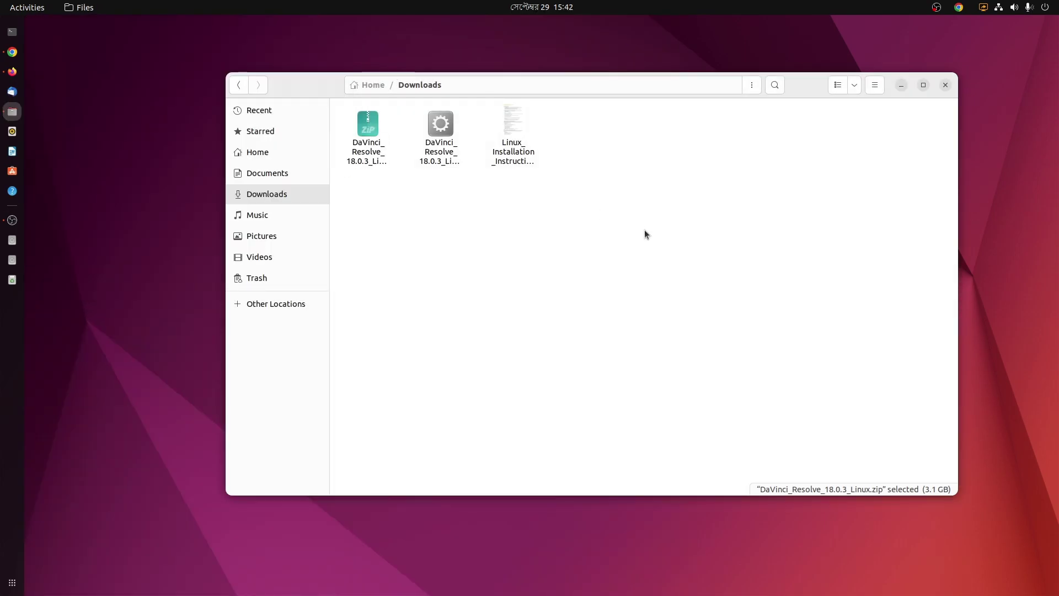
Step: Open a terminal in Downloads, run sudo apt install libfuse2 with the account password, then clear the screen
{"action": "right_click", "coordinate": [658, 218]}
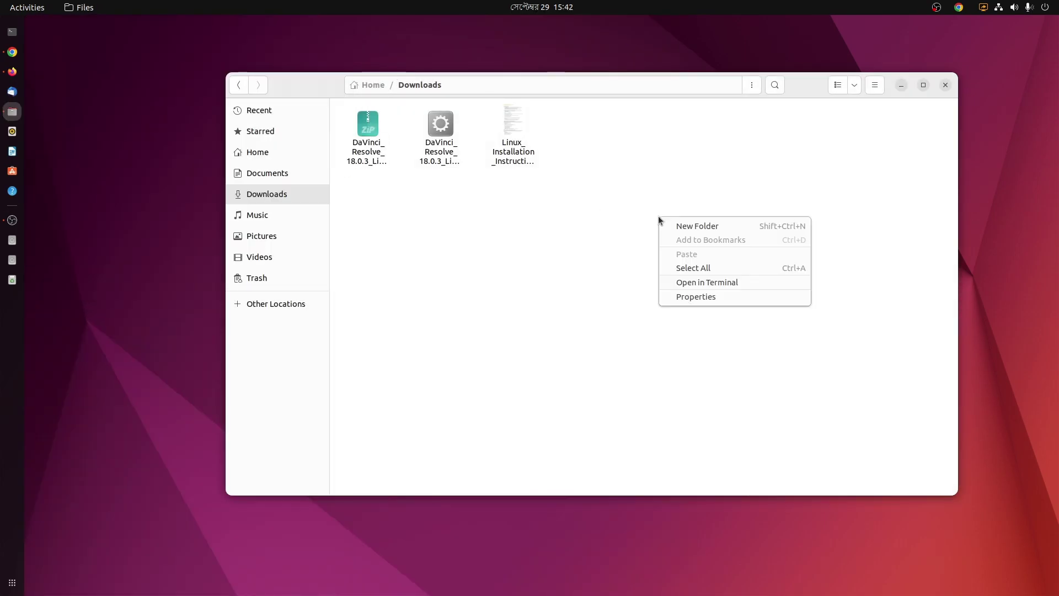
{"action": "left_click", "coordinate": [692, 283]}
{"action": "left_click_drag", "start_coordinate": [552, 158], "coordinate": [799, 316]}
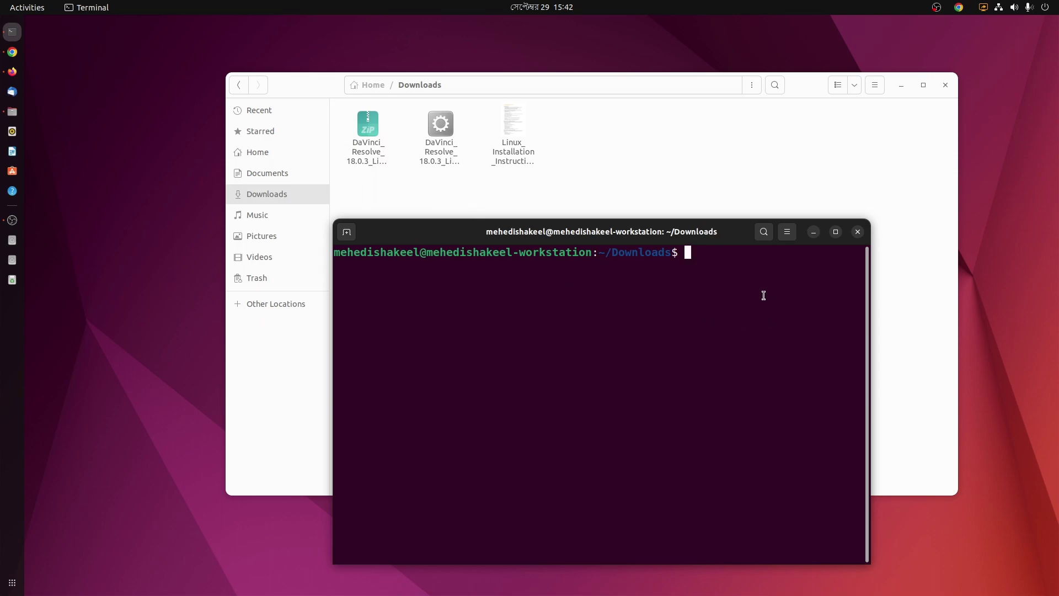
{"action": "type", "text": "sudo apt install lib"}
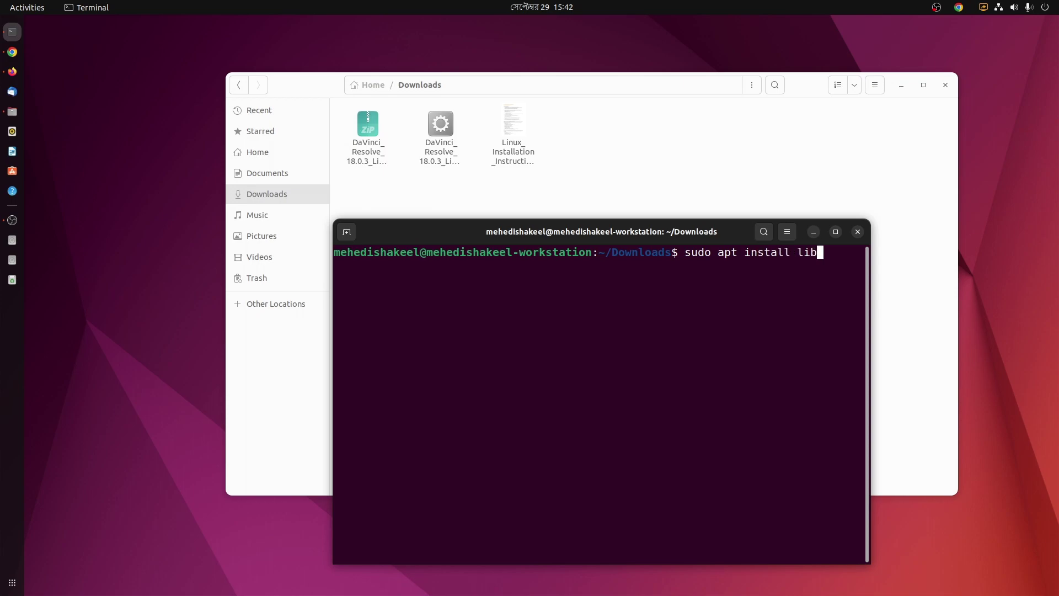
{"action": "type", "text": "fuse2"}
{"action": "key", "text": "Return"}
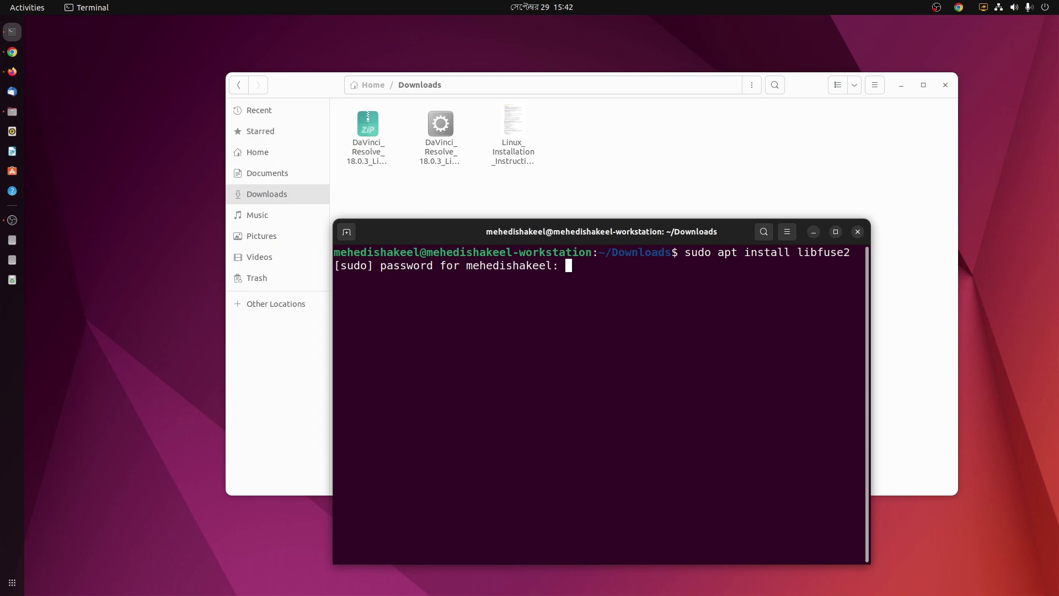
{"action": "key", "text": "Return"}
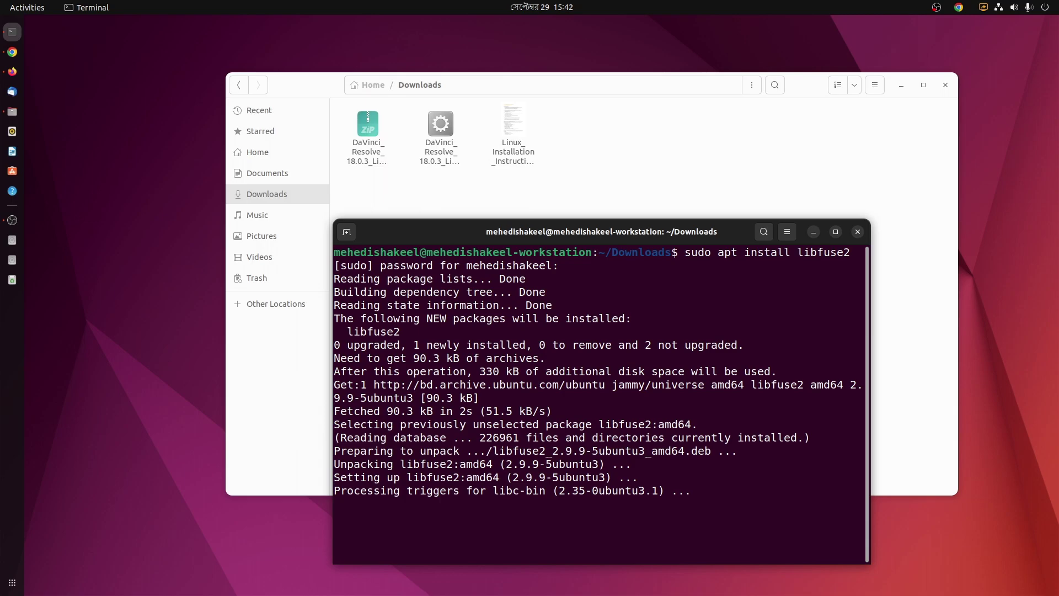
{"action": "key", "text": "ctrl+l"}
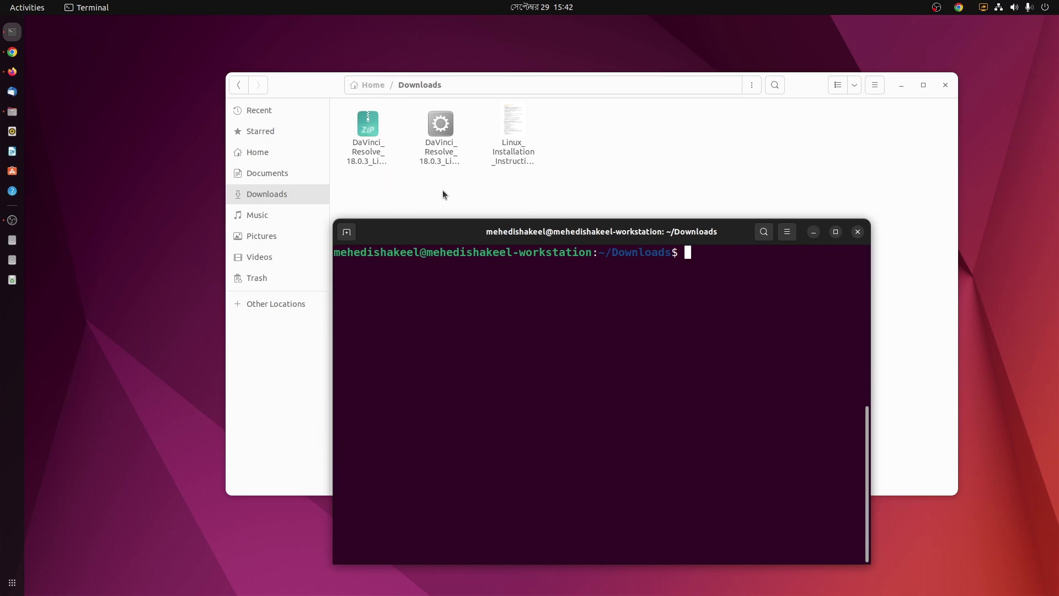
{"action": "left_click", "coordinate": [495, 187]}
{"action": "left_click", "coordinate": [517, 137]}
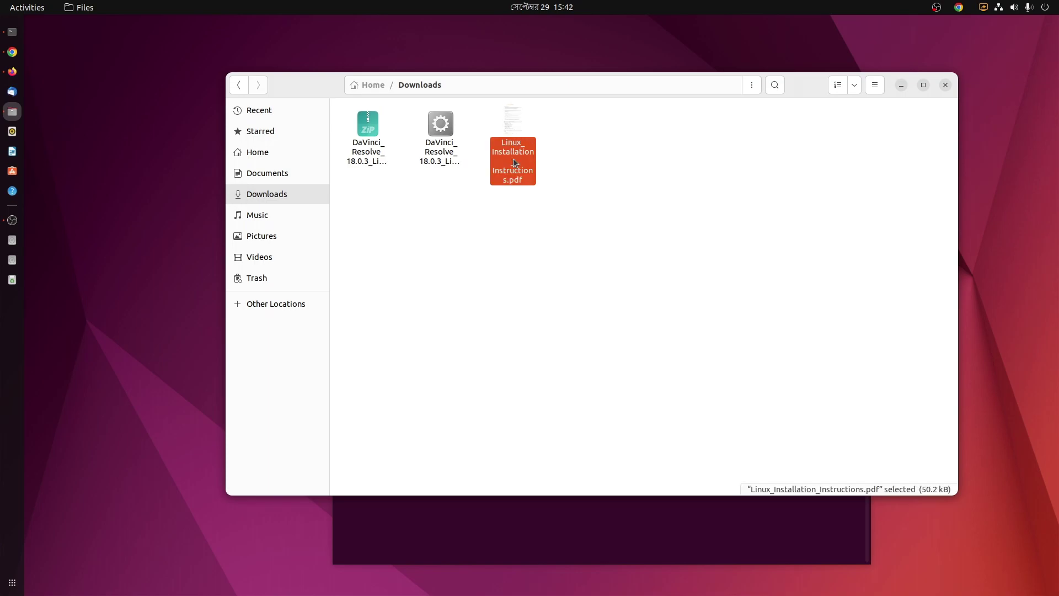
{"action": "left_click", "coordinate": [490, 199]}
{"action": "left_click", "coordinate": [441, 155]}
{"action": "left_click", "coordinate": [537, 172]}
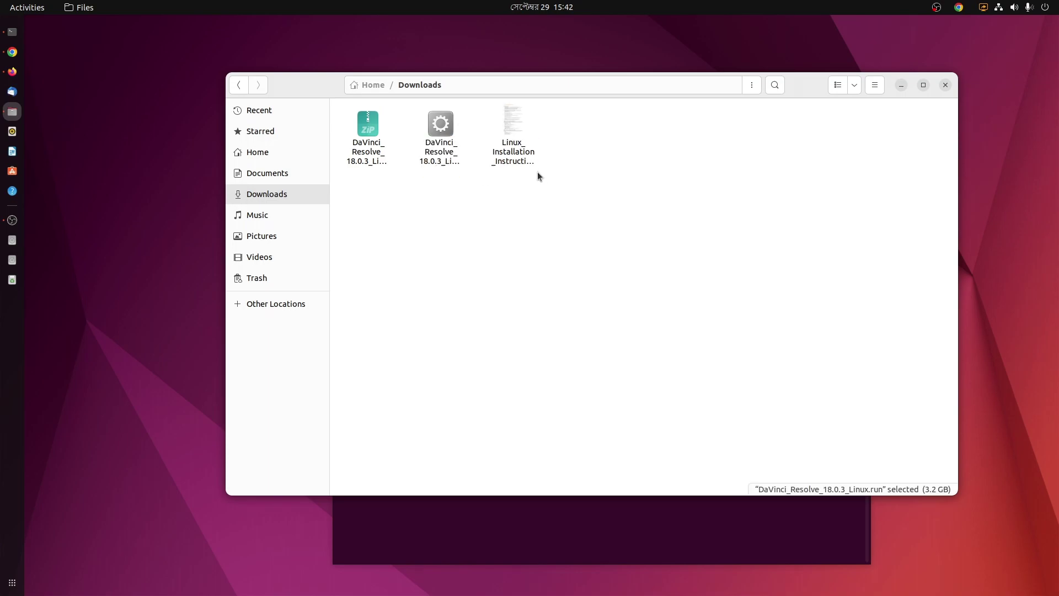
{"action": "right_click", "coordinate": [517, 121]}
{"action": "left_click", "coordinate": [539, 133]}
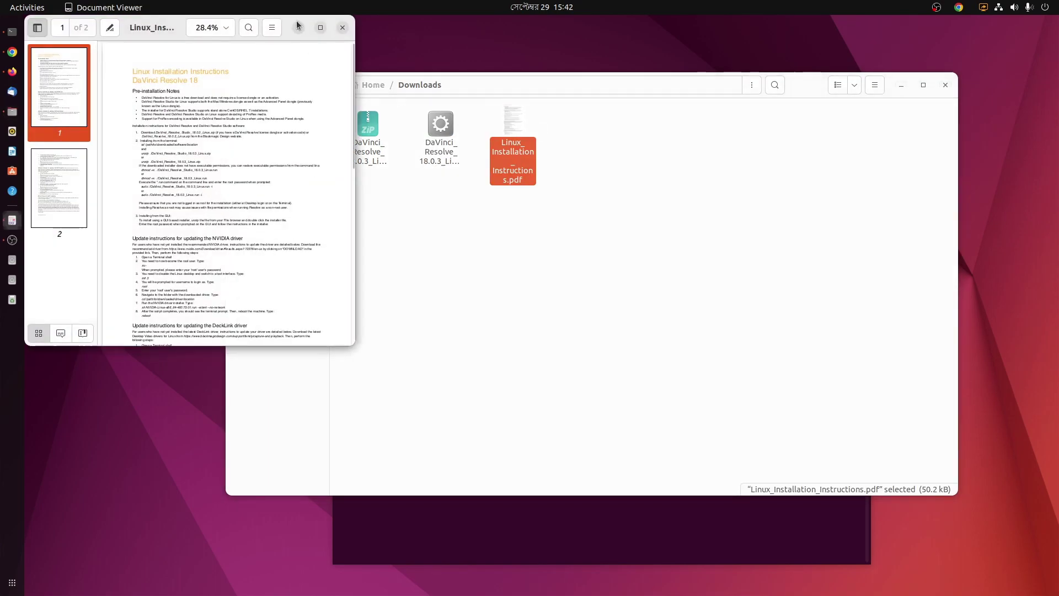
{"action": "left_click", "coordinate": [320, 28]}
{"action": "scroll", "coordinate": [357, 422], "scroll_direction": "down", "scroll_amount": 3}
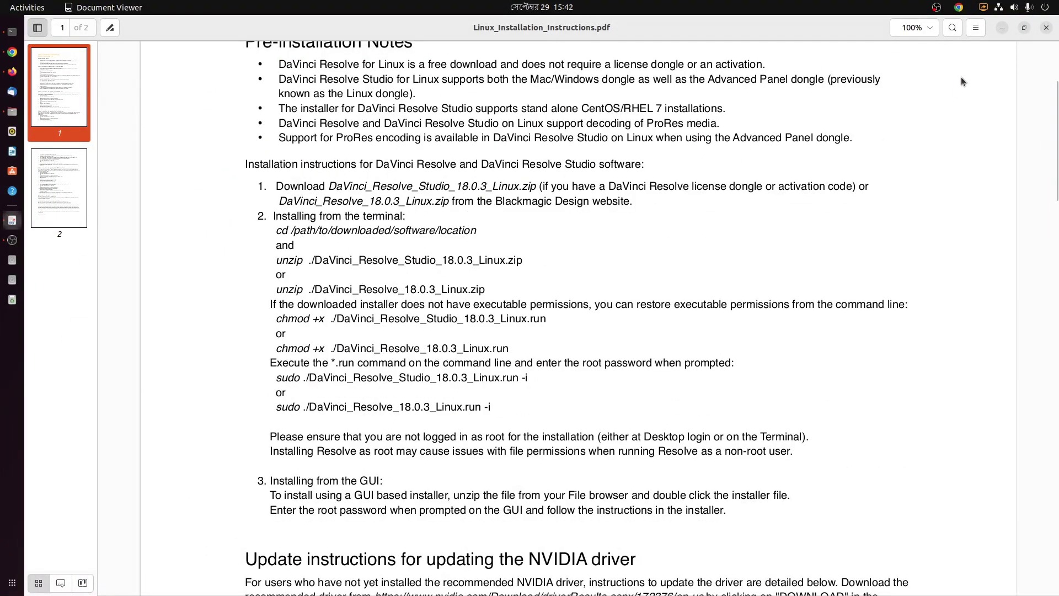
{"action": "key", "text": "ctrl+w"}
{"action": "key", "text": "ctrl+alt+t"}
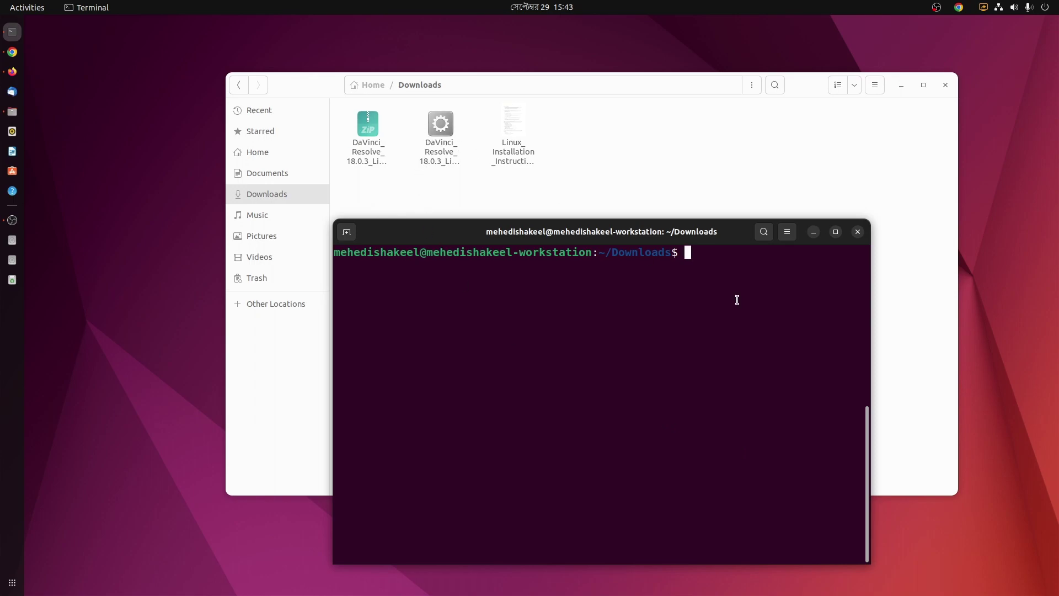
Step: List the Downloads folder with ls to find the installer's name
{"action": "type", "text": "ls"}
{"action": "key", "text": "Return"}
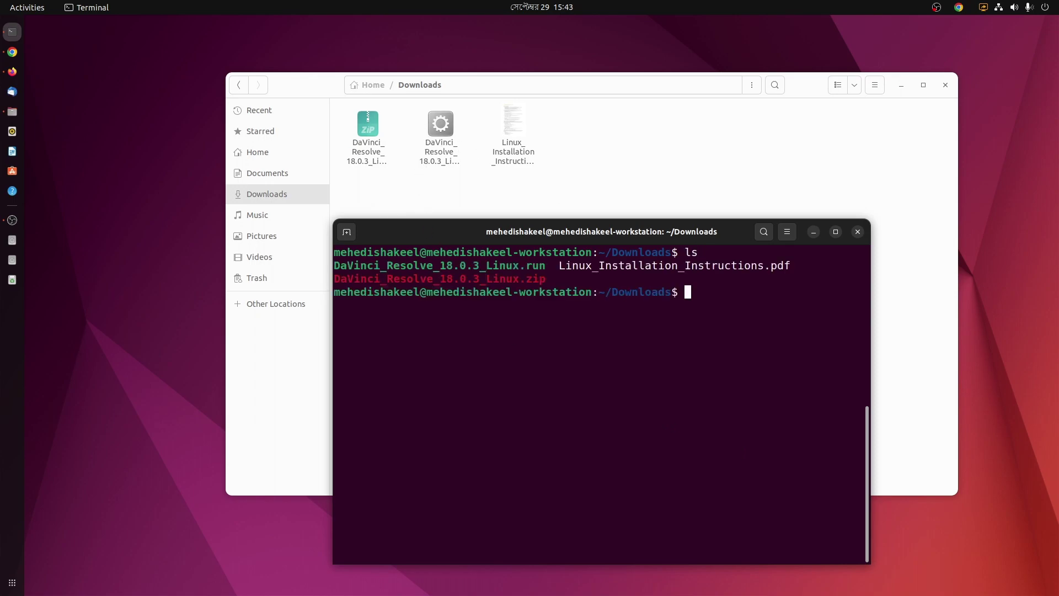
{"action": "double_click", "coordinate": [525, 267]}
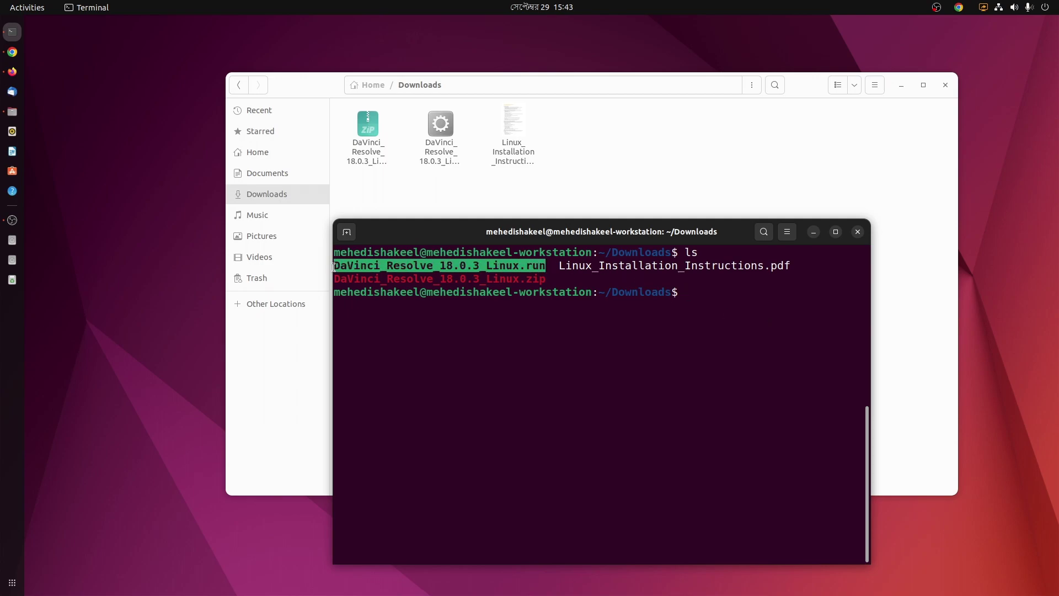
{"action": "left_click", "coordinate": [752, 315]}
Step: Run chmod +x DaVinci_Resolve_18.0.3_Linux.run, then clear the terminal
{"action": "type", "text": "chmo"}
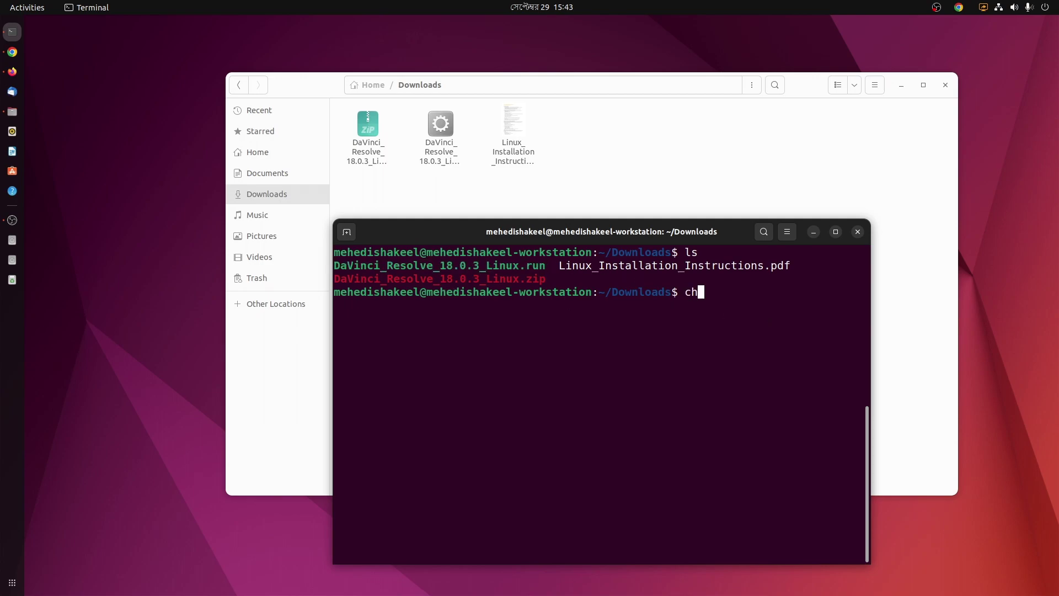
{"action": "type", "text": "d +x D"}
{"action": "key", "text": "Tab"}
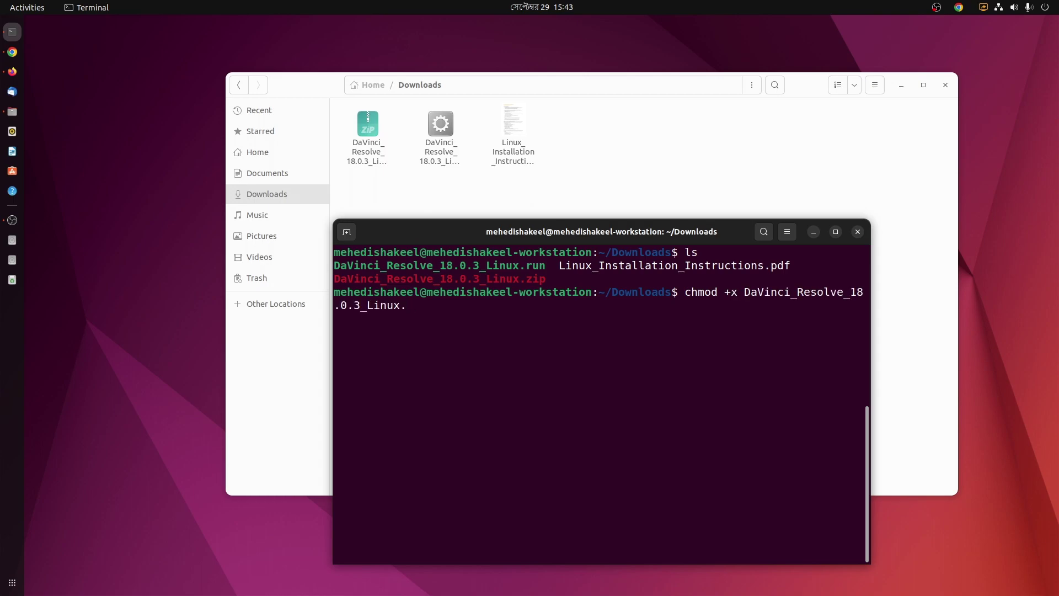
{"action": "type", "text": "run"}
{"action": "key", "text": "Return"}
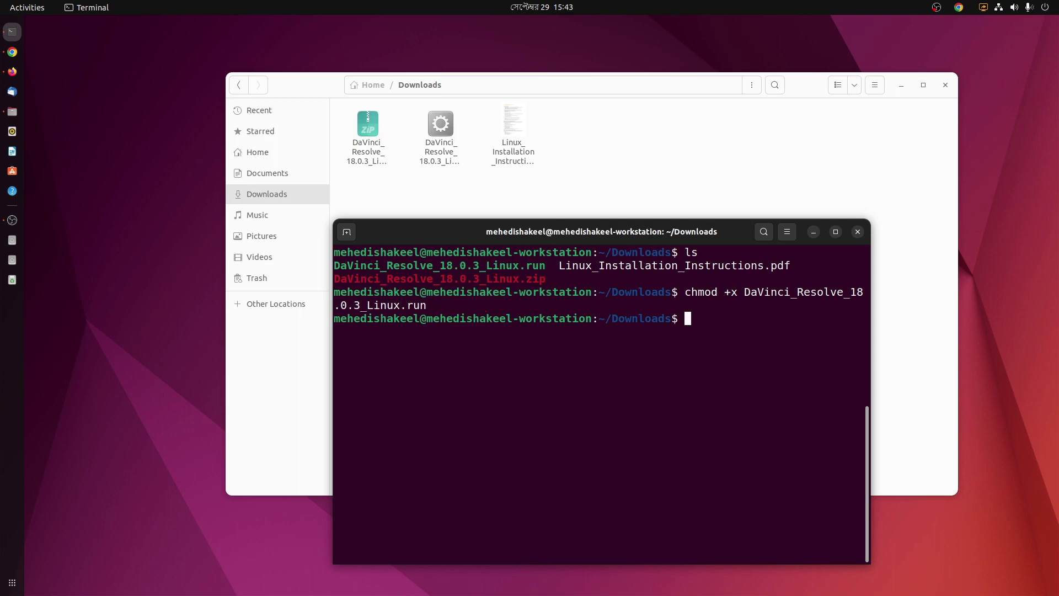
{"action": "key", "text": "ctrl+l"}
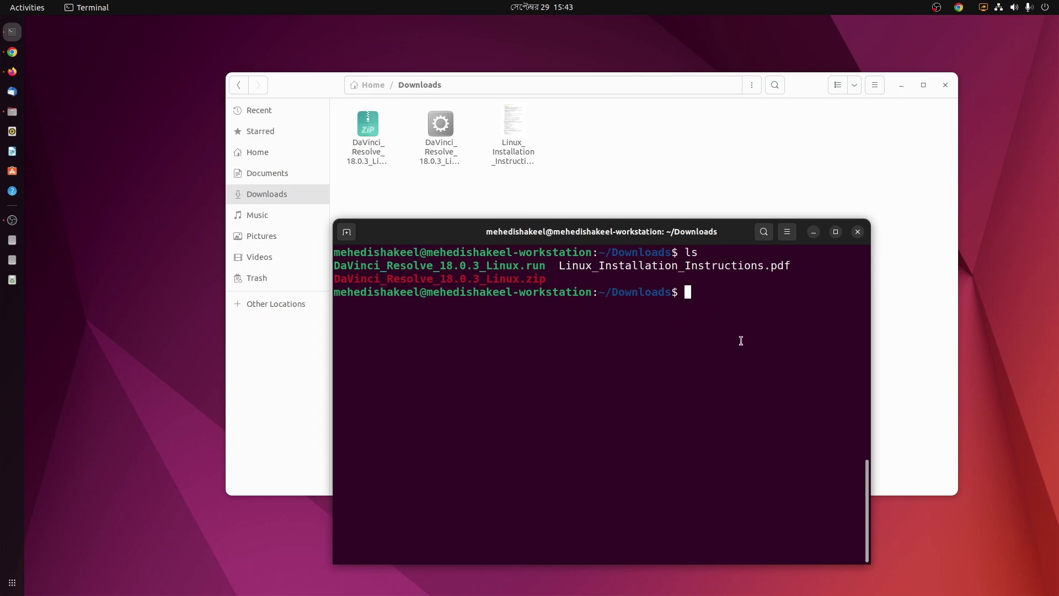
Step: Run sudo ./DaVinci_Resolve_18.0.3_Linux.run -i, answering y to continue and y to the license
{"action": "type", "text": "sudo ./D"}
{"action": "key", "text": "Tab"}
{"action": "type", "text": "-i"}
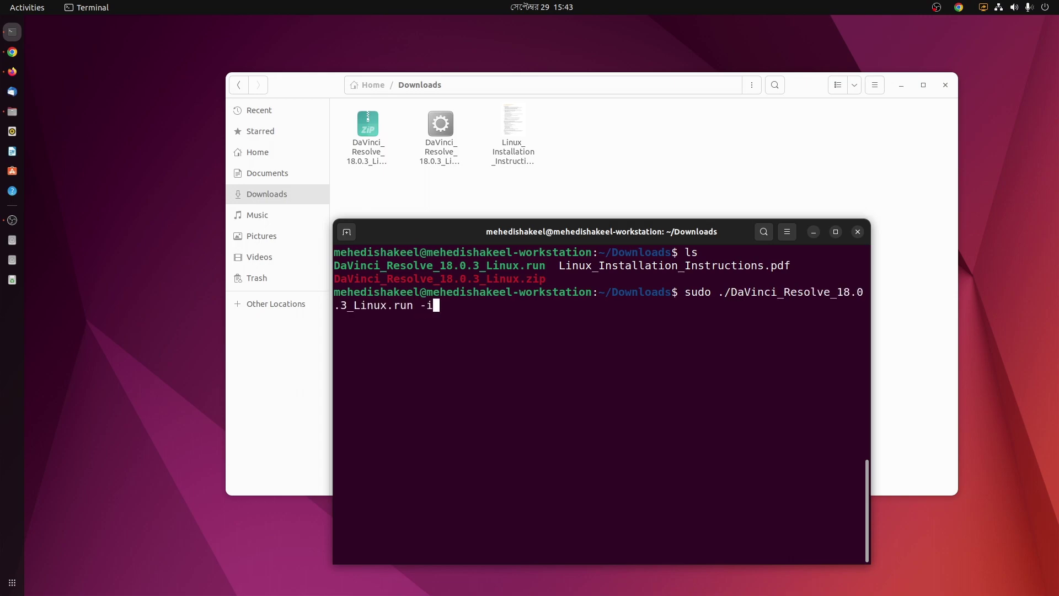
{"action": "key", "text": "Return"}
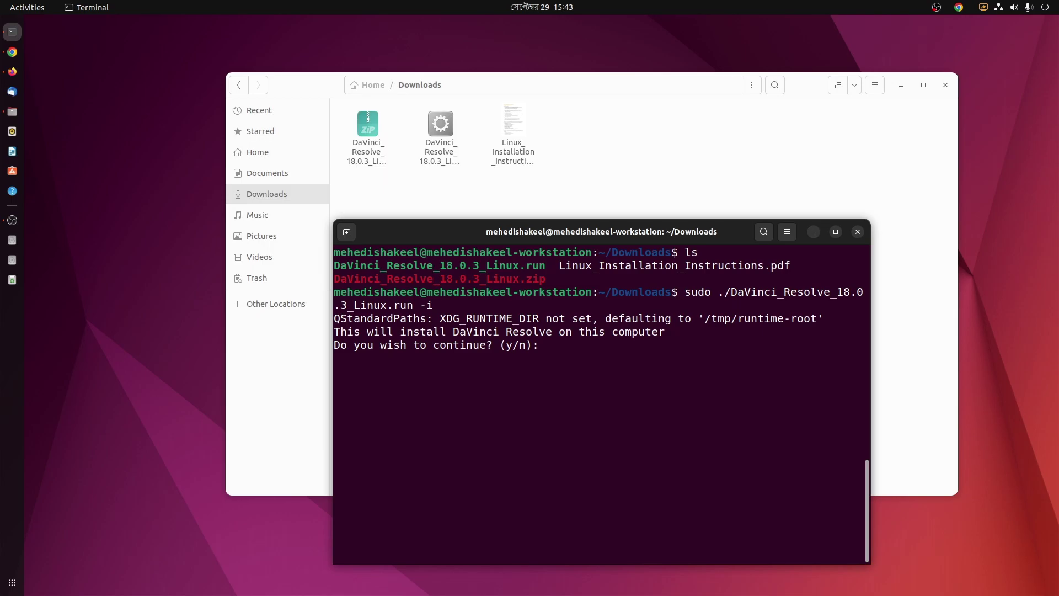
{"action": "type", "text": "y"}
{"action": "key", "text": "Return"}
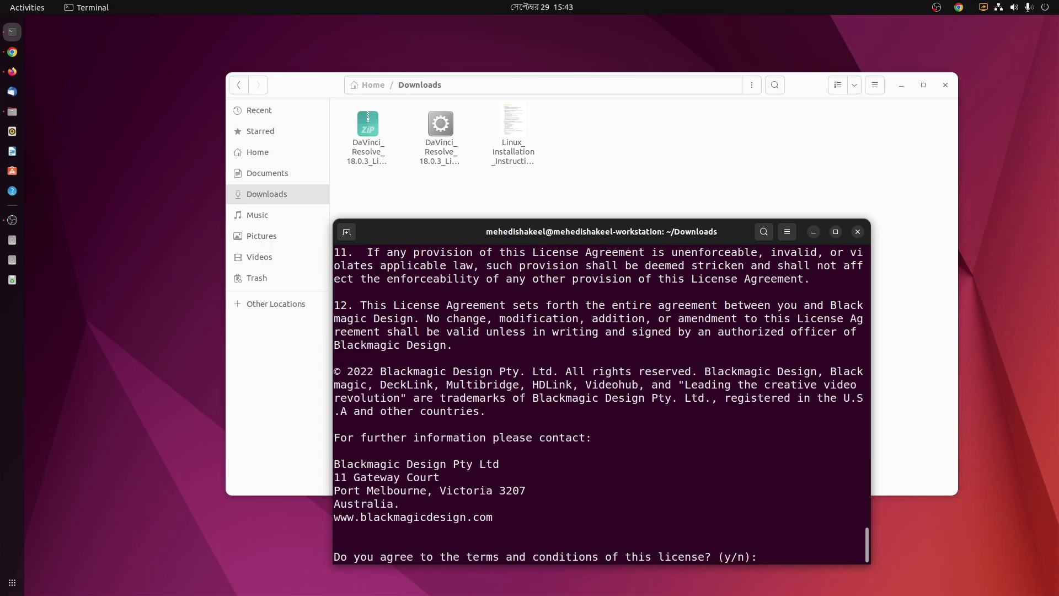
{"action": "type", "text": "y"}
{"action": "key", "text": "Return"}
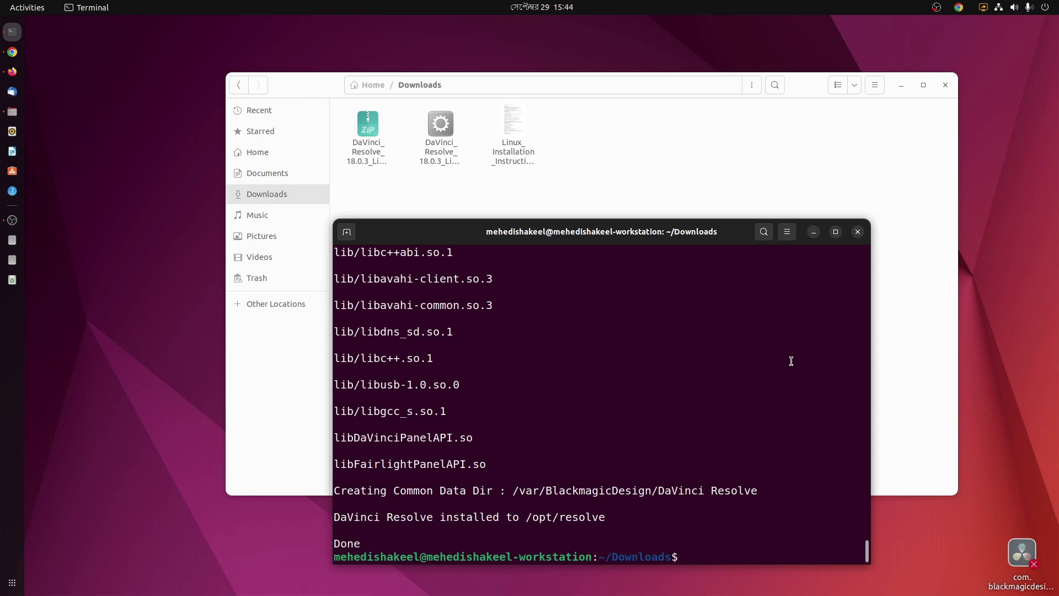
Step: Close Terminal and launch DaVinci Resolve by searching 'dav' in Show Applications
{"action": "left_click", "coordinate": [857, 231]}
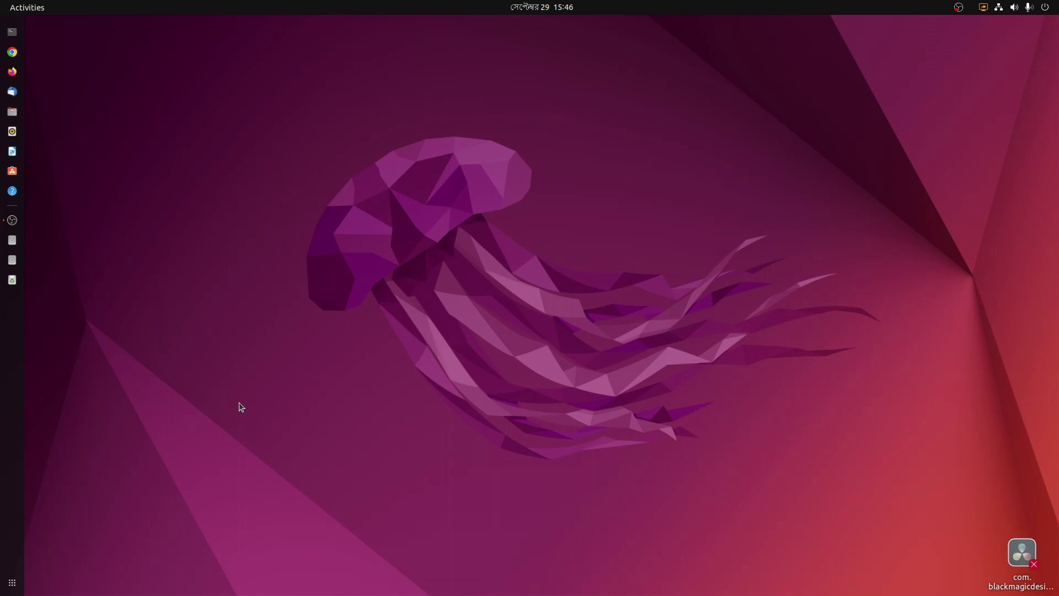
{"action": "left_click", "coordinate": [12, 582]}
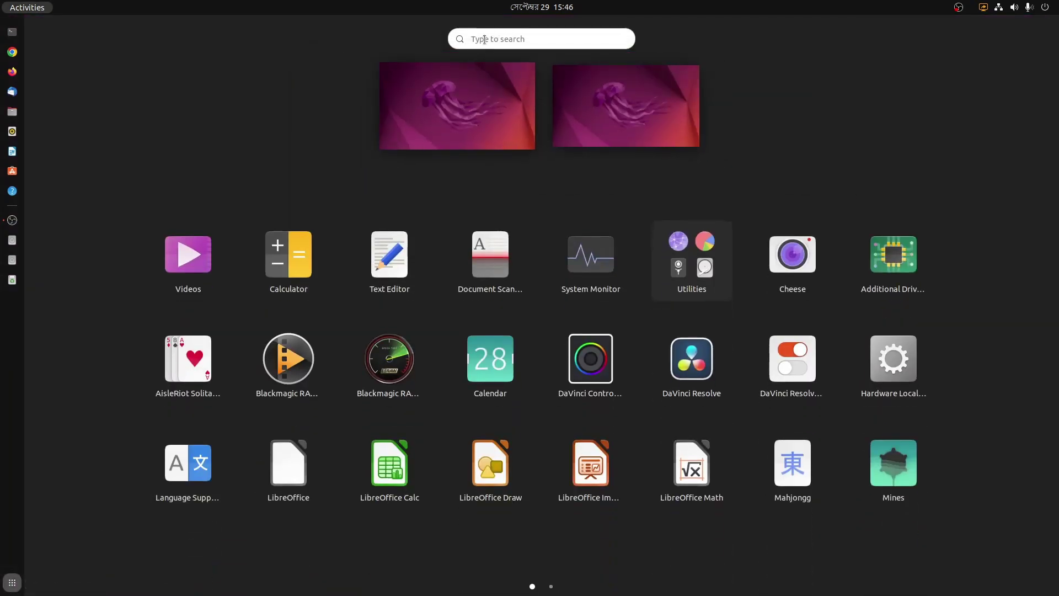
{"action": "type", "text": "davi"}
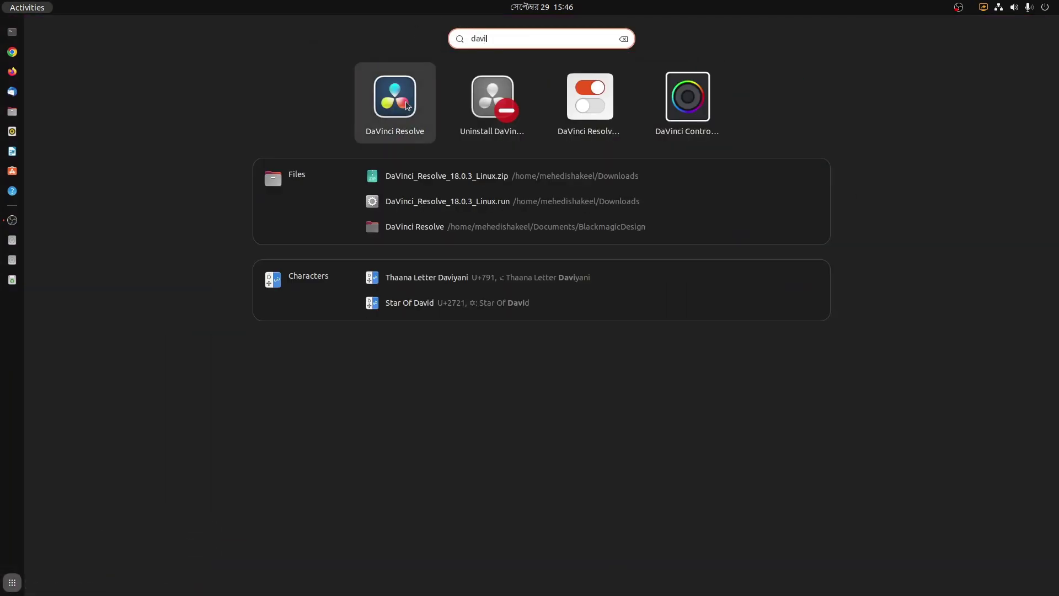
{"action": "left_click", "coordinate": [399, 101]}
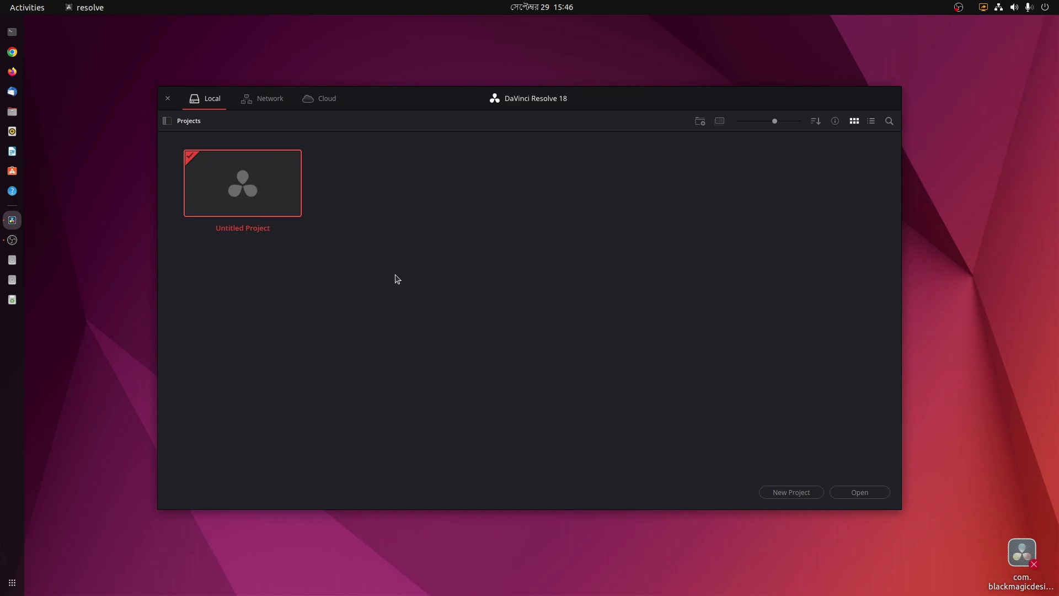
Step: Open the Untitled Project on the Edit page and widen the timeline across the window
{"action": "double_click", "coordinate": [263, 204]}
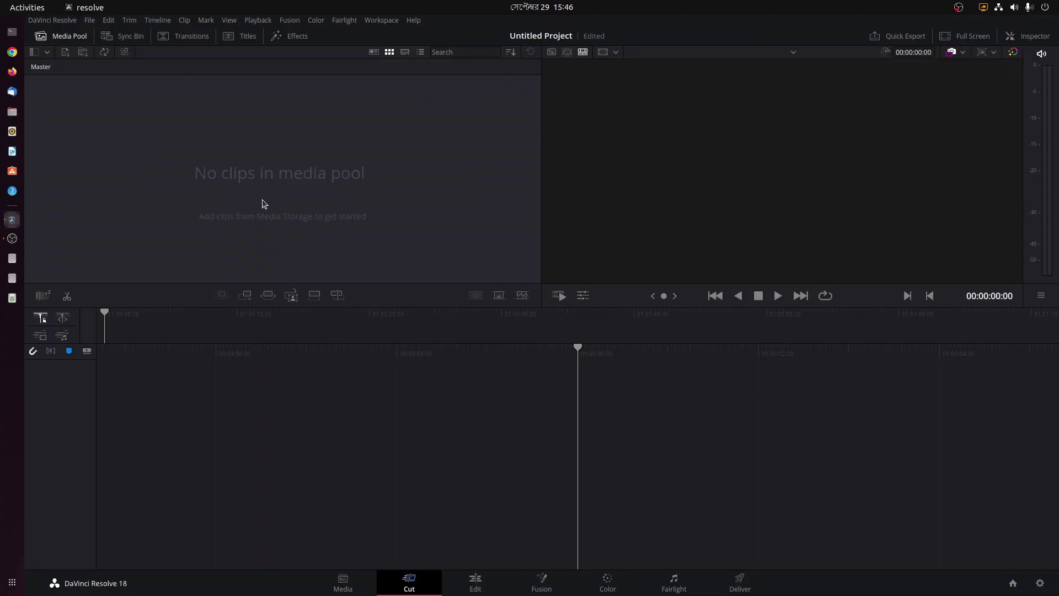
{"action": "left_click", "coordinate": [476, 581]}
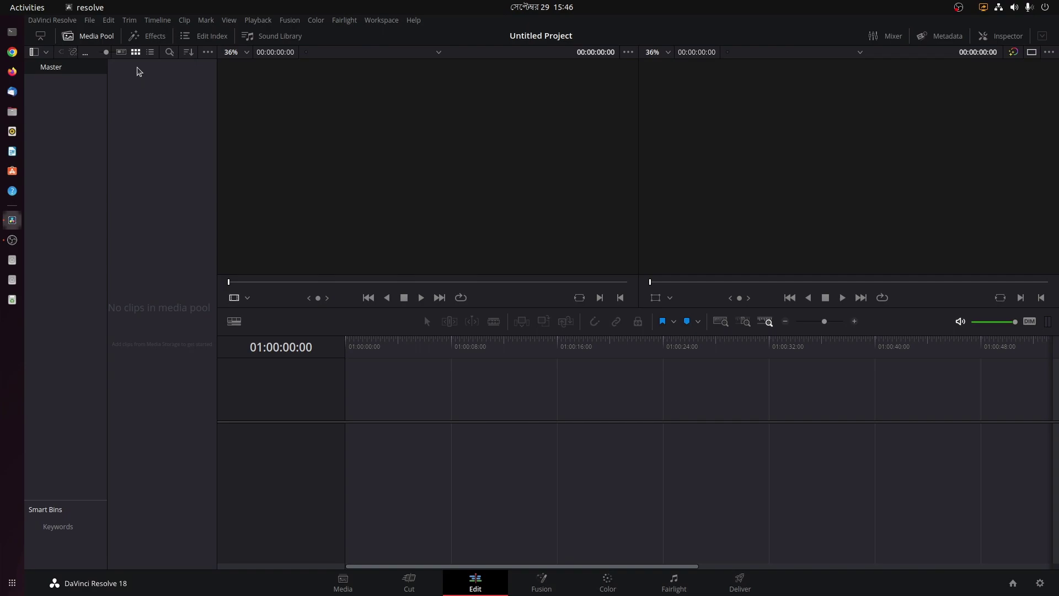
{"action": "left_click", "coordinate": [412, 584]}
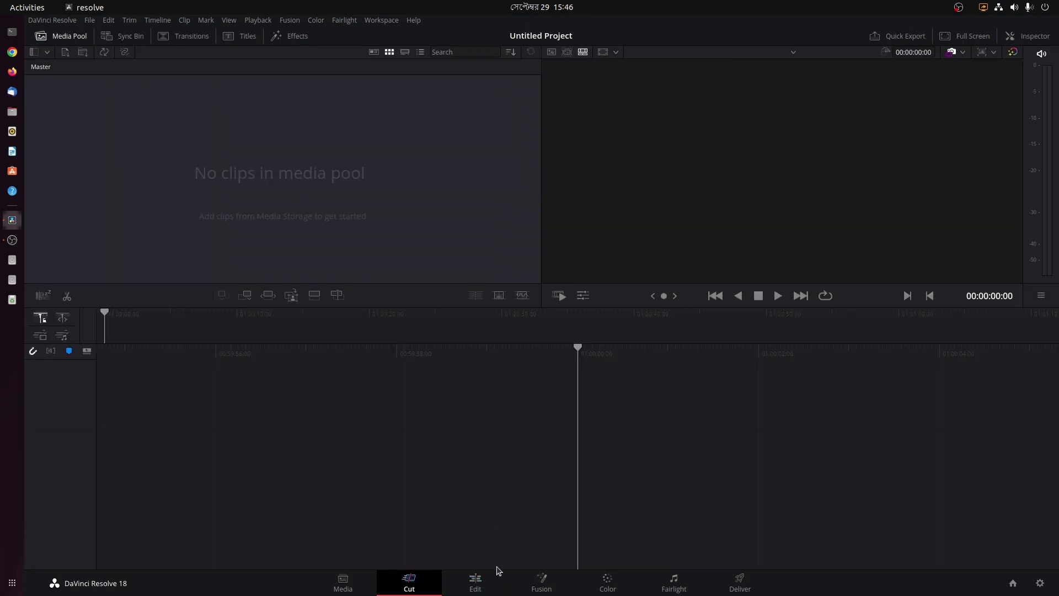
{"action": "left_click", "coordinate": [474, 580]}
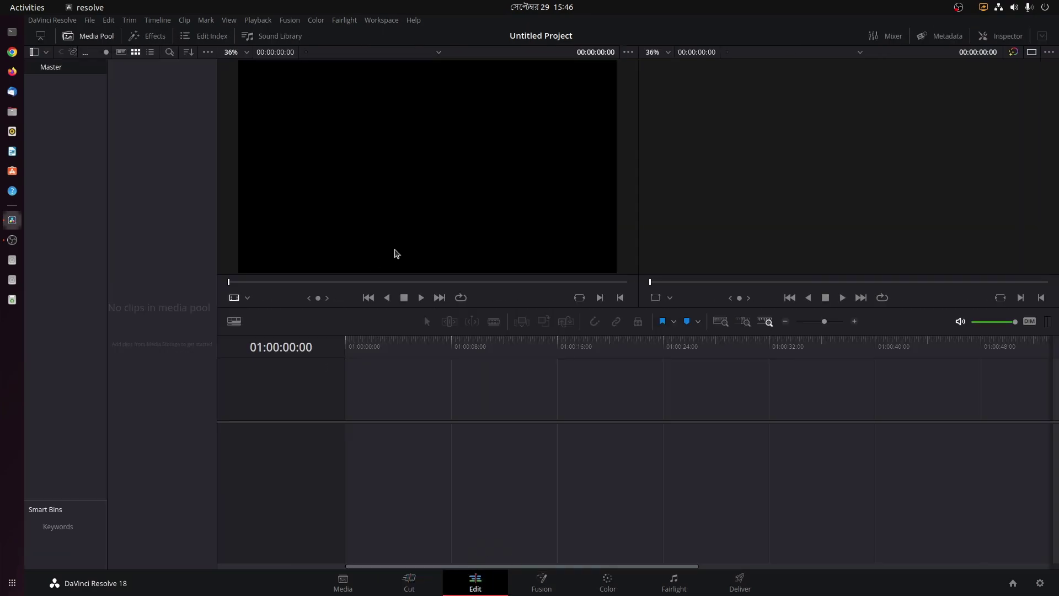
{"action": "left_click", "coordinate": [46, 40]}
Step: Import weblabs.mov through the Media Pool onto Timeline 1 and move the playhead into the clip
{"action": "right_click", "coordinate": [164, 117]}
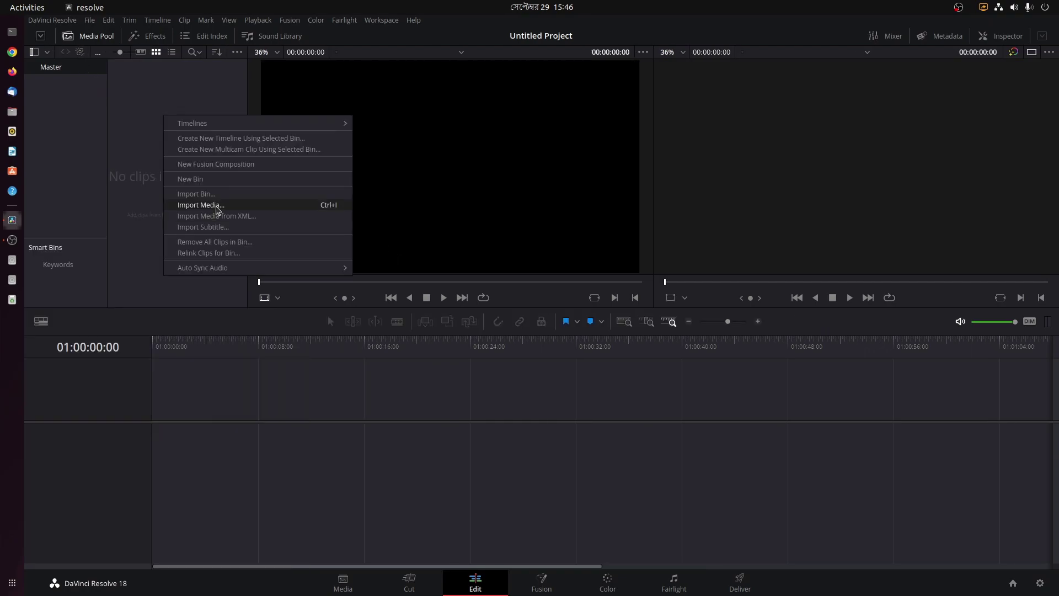
{"action": "left_click", "coordinate": [216, 207]}
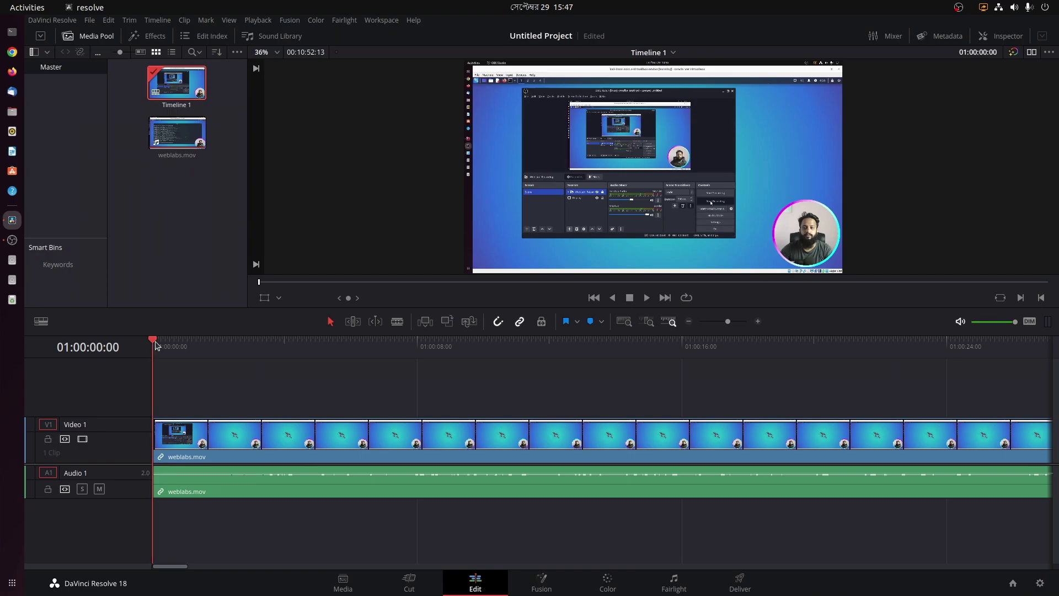
{"action": "left_click_drag", "start_coordinate": [154, 342], "coordinate": [134, 371]}
Step: Quit DaVinci Resolve from its application menu, choosing Don't Save for project changes
{"action": "left_click", "coordinate": [55, 20]}
{"action": "left_click", "coordinate": [67, 91]}
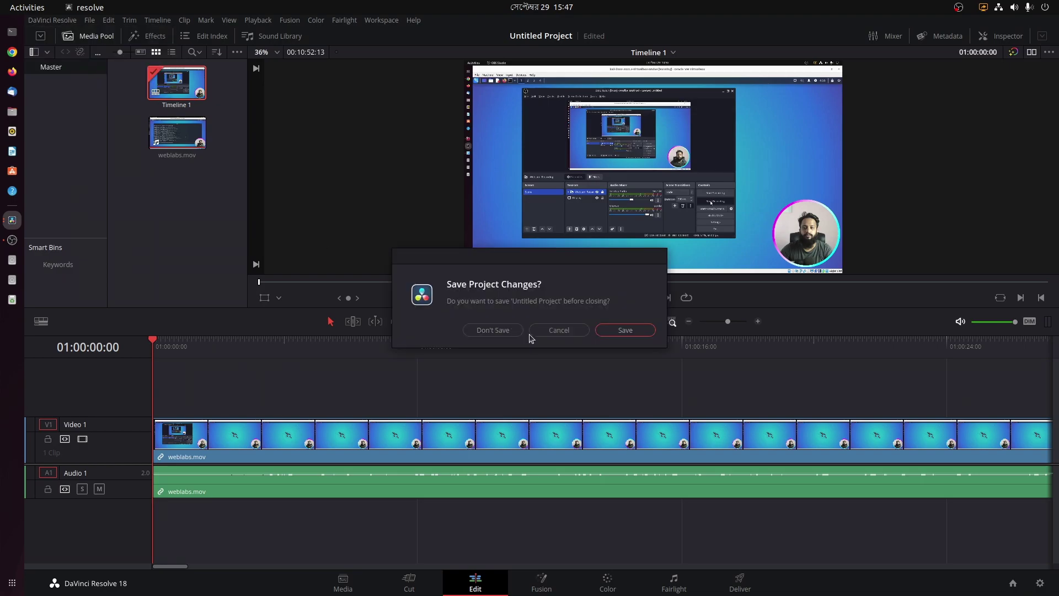
{"action": "left_click", "coordinate": [493, 330]}
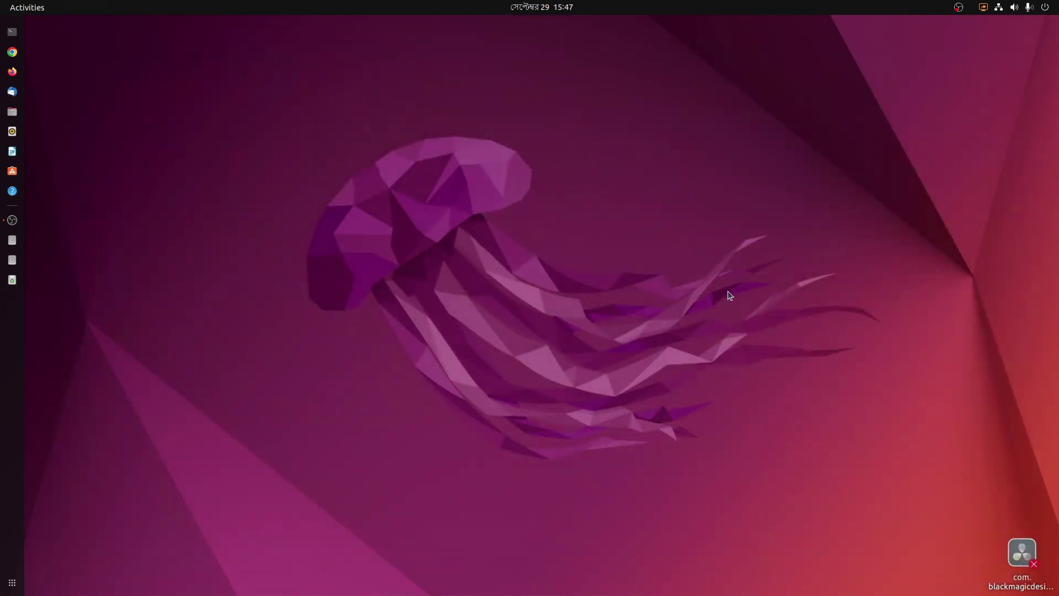